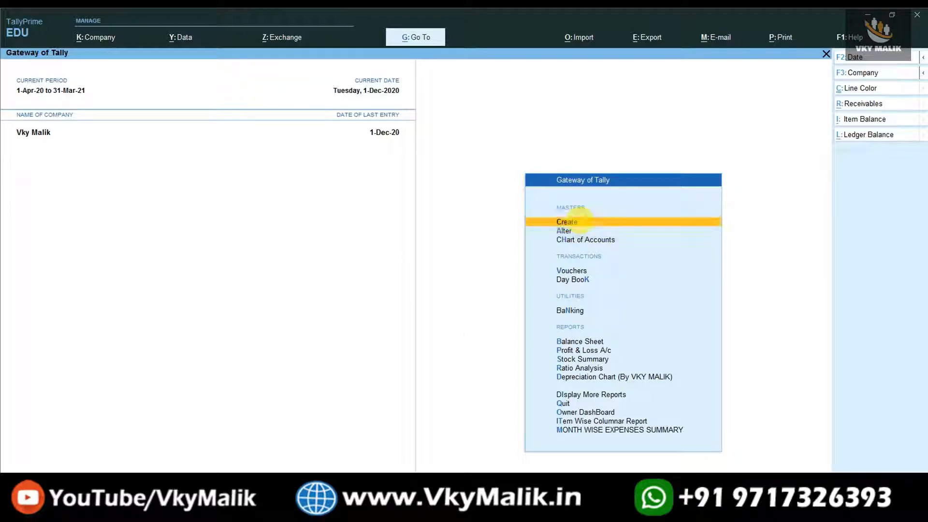
Start creating a new stock item from the inventory masters.
click(577, 221)
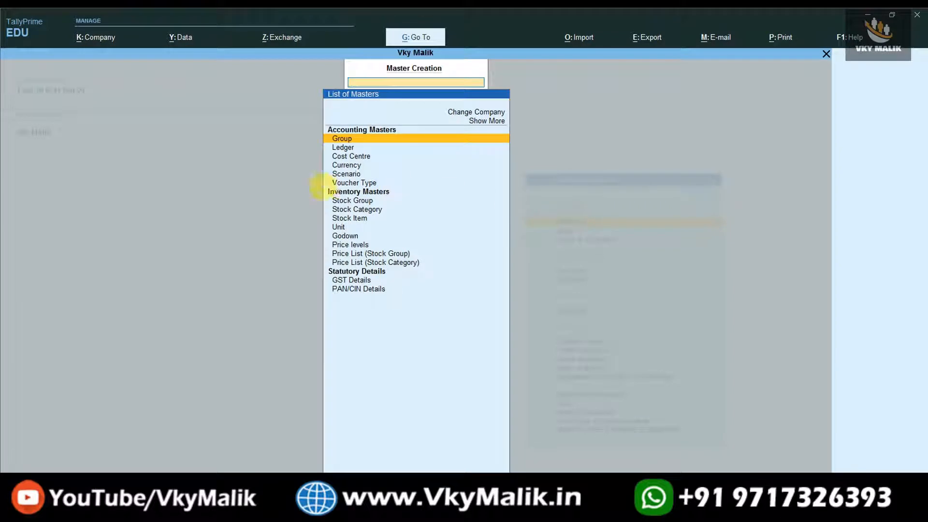
key(Down)
key(Down)
key(Down)
key(Down)
key(Down)
key(Down)
key(Down)
key(Down)
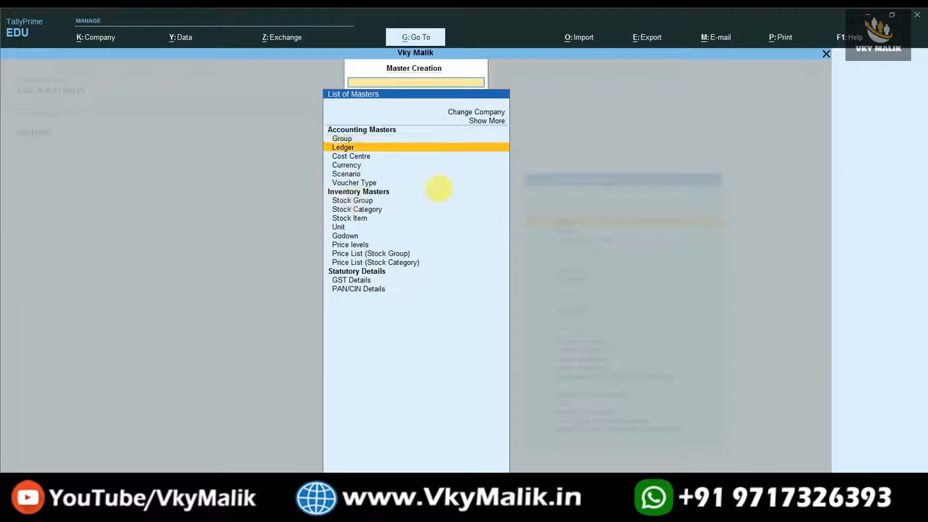
key(Return)
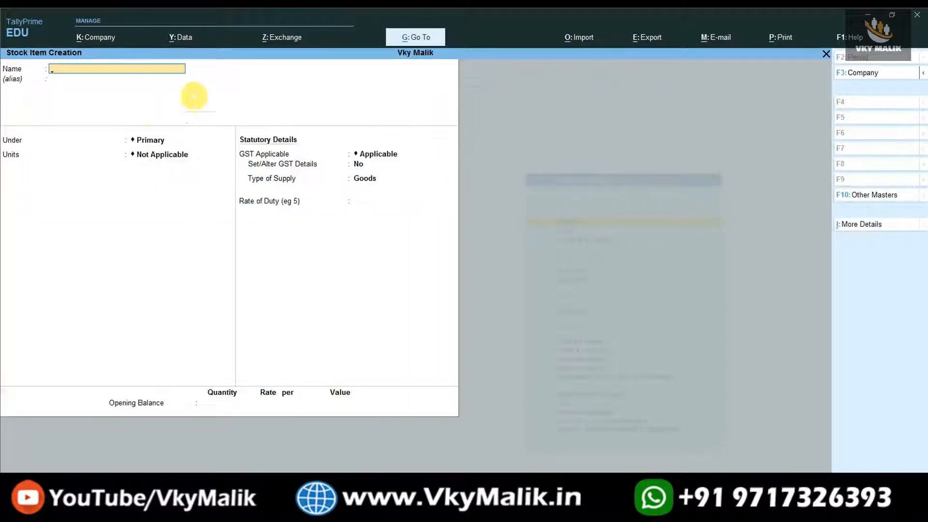
Name the new item "Stock Item" and leave its alias blank.
text(Ite)
key(BackSpace)
key(BackSpace)
key(BackSpace)
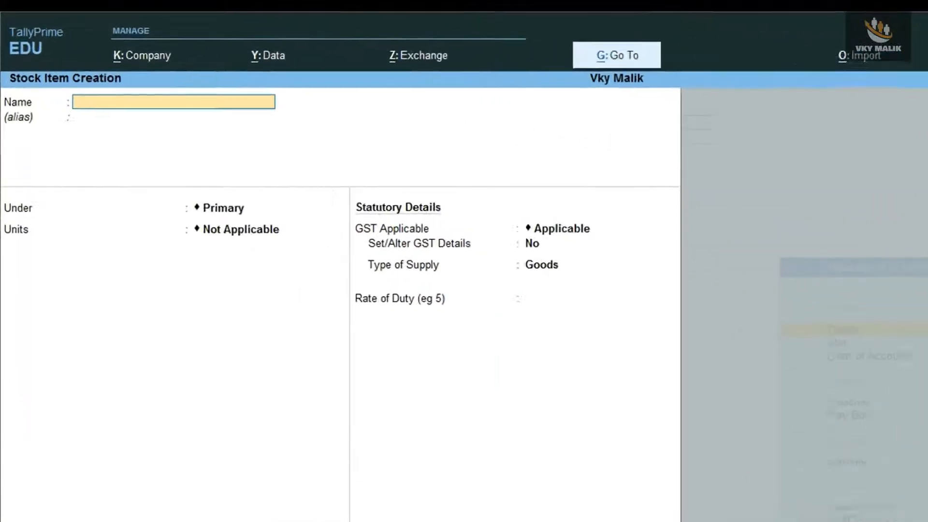
text(Sto)
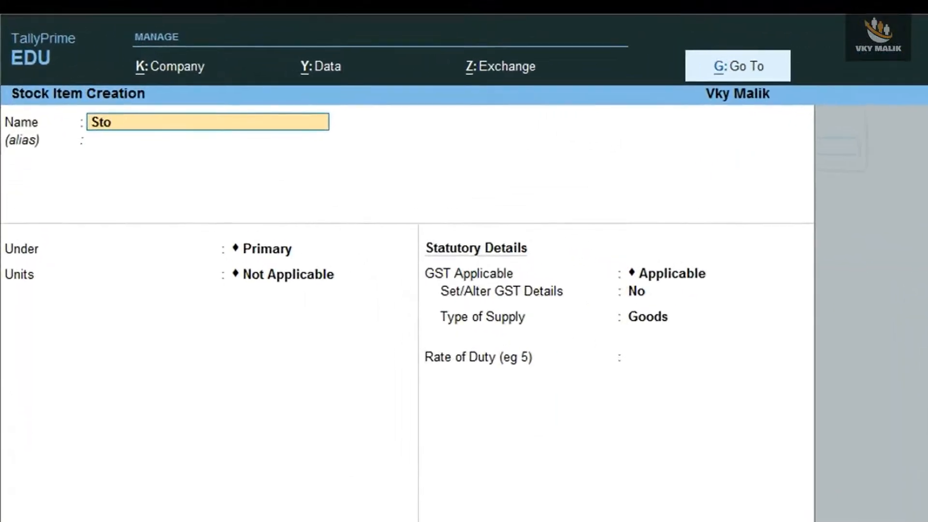
text(ck Item)
key(Return)
key(Return)
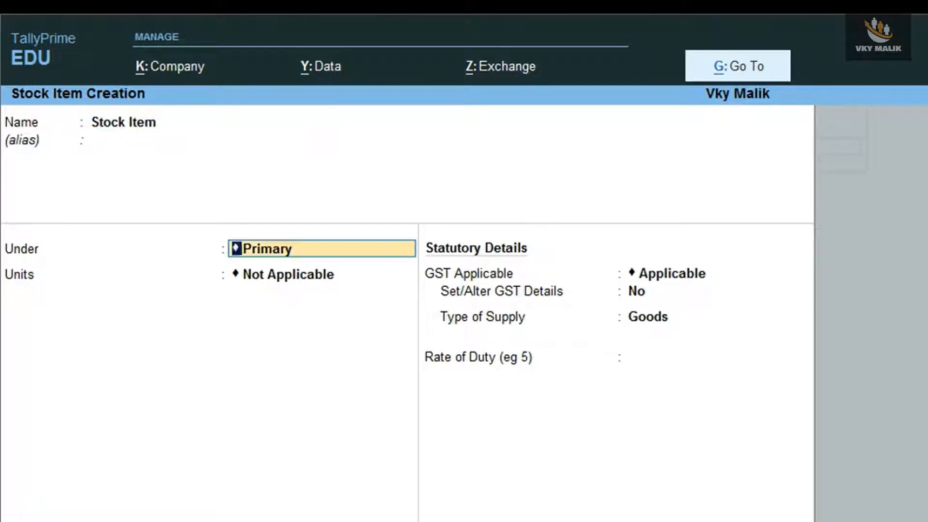
Keep the item under Primary with PCS as its unit, no alternate unit, and components and standard rates at No.
key(Return)
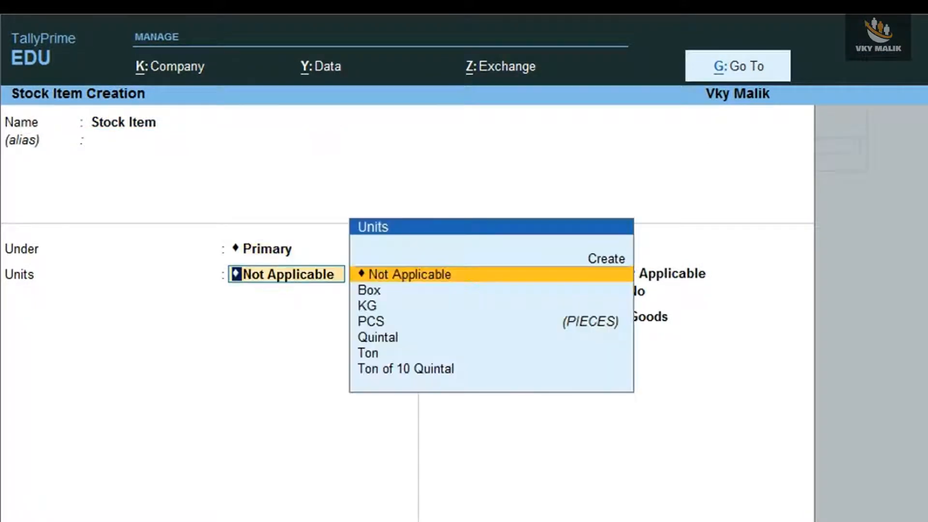
text(pcs)
key(Return)
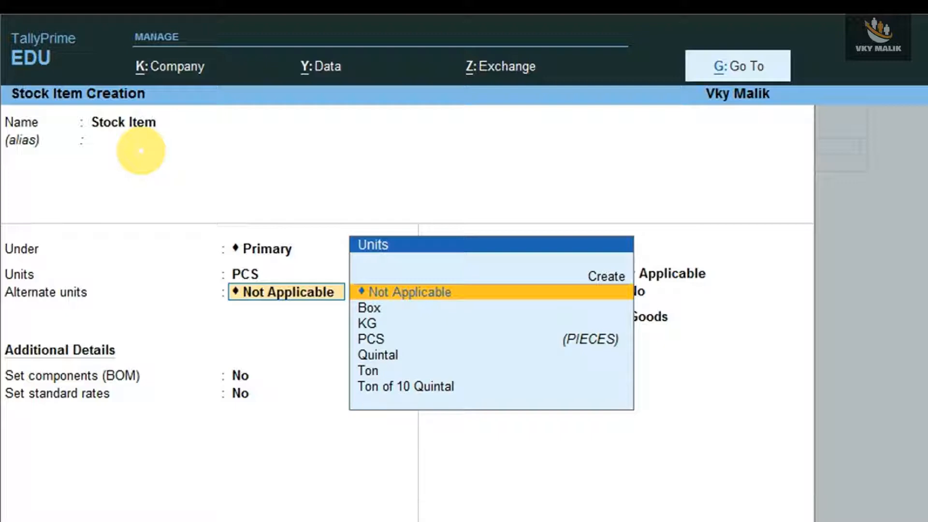
key(Return)
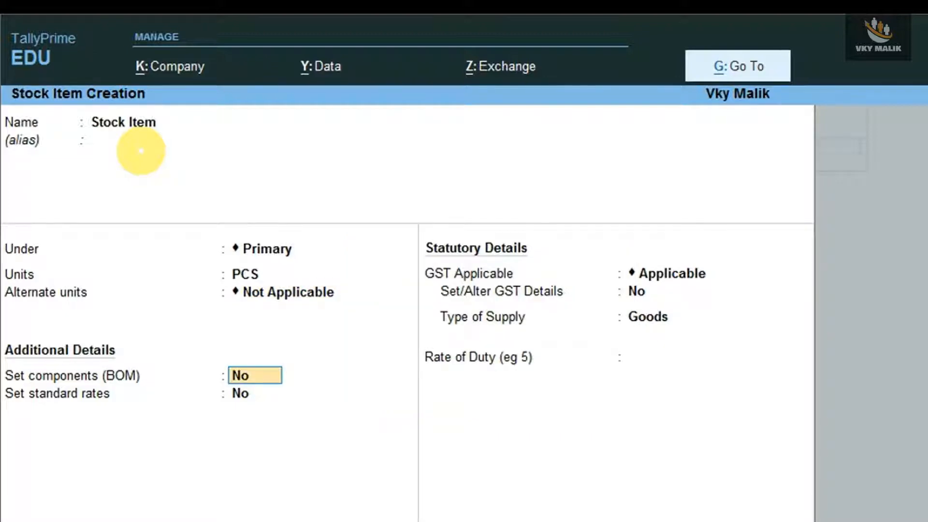
key(Return)
key(Return)
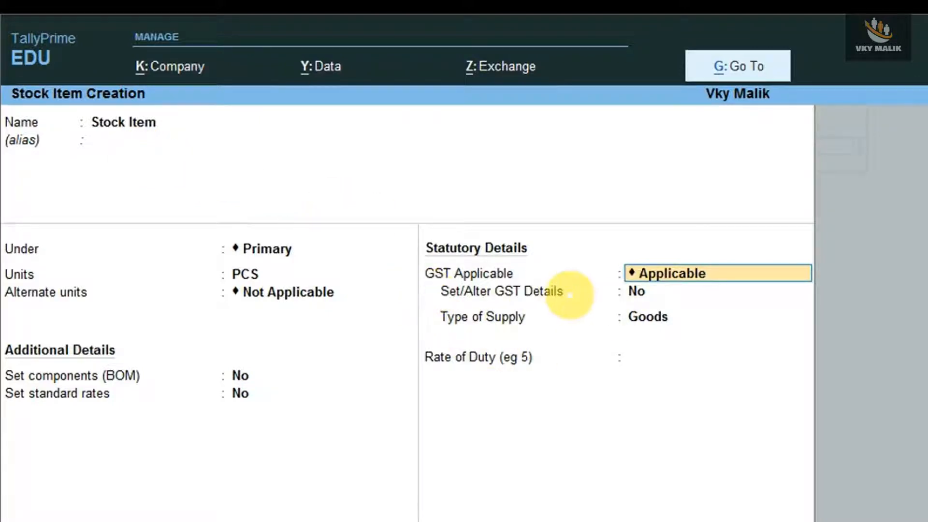
Keep GST applicable and open its details for the item, entering description "Item", HSN/SAC 85858 and non-GST goods as No.
key(Return)
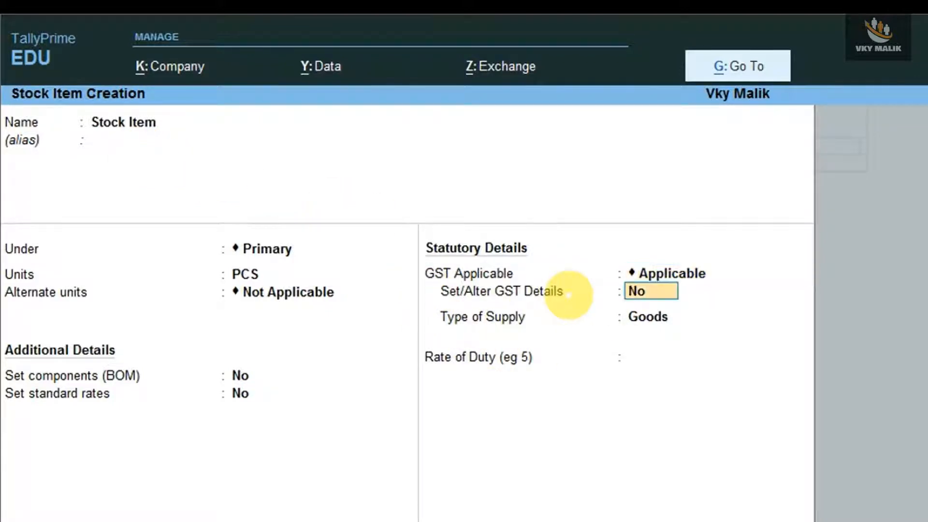
key(y)
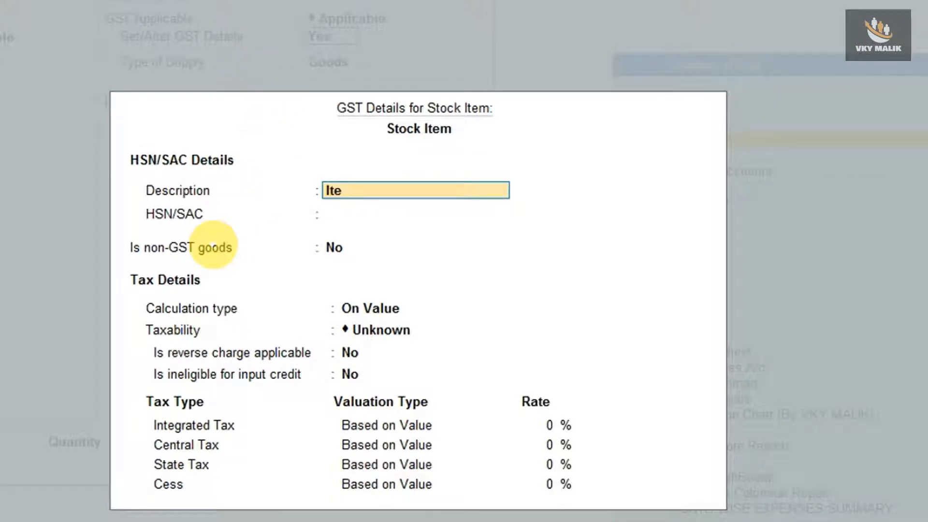
text(Item)
key(Return)
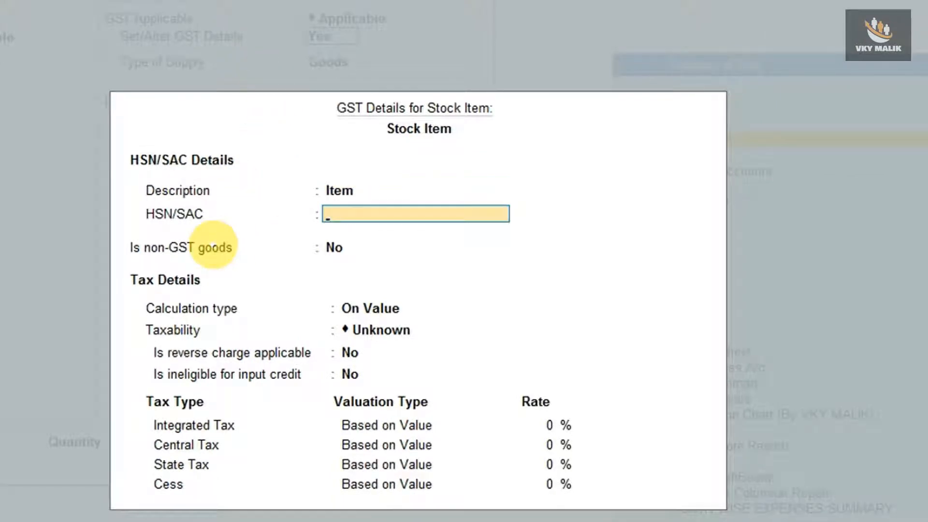
text(85858)
key(Return)
key(Return)
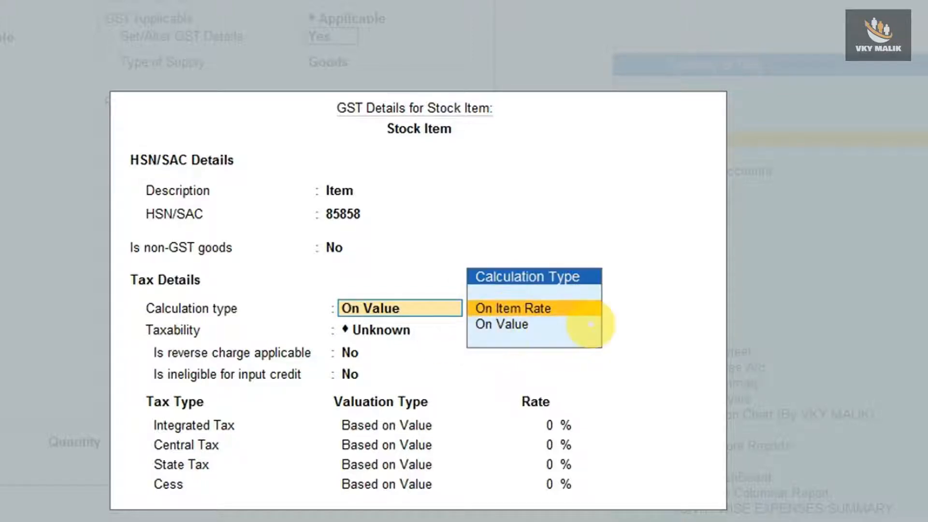
Set the tax calculation type to On Item Rate and consider additional expense/income for slab rate calculation.
click(590, 305)
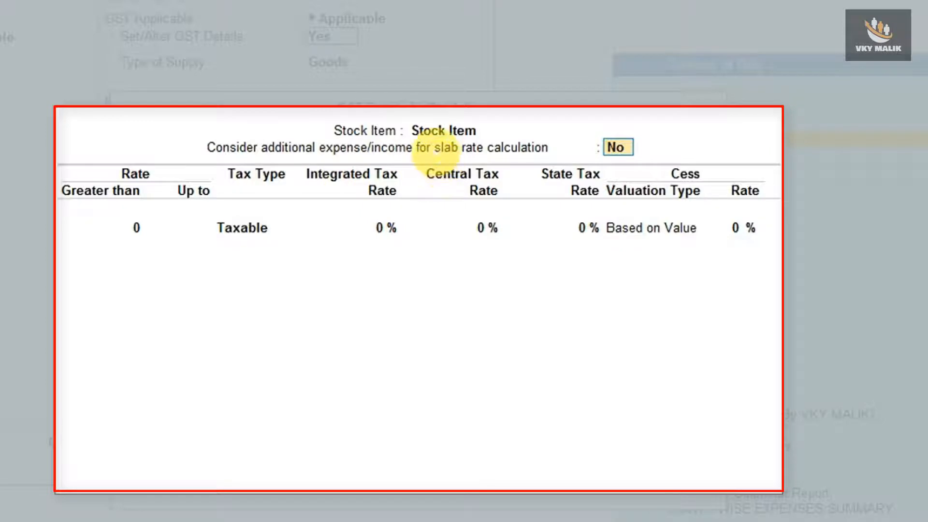
text(y)
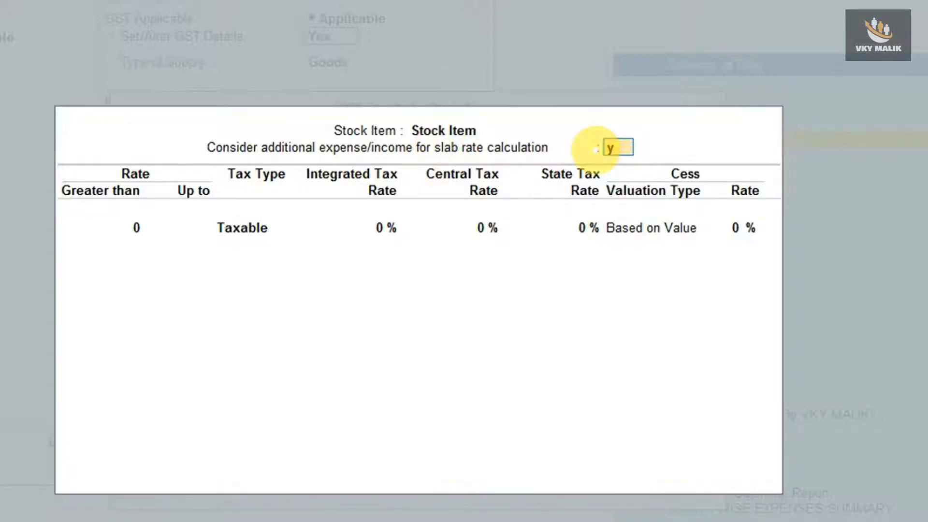
key(Return)
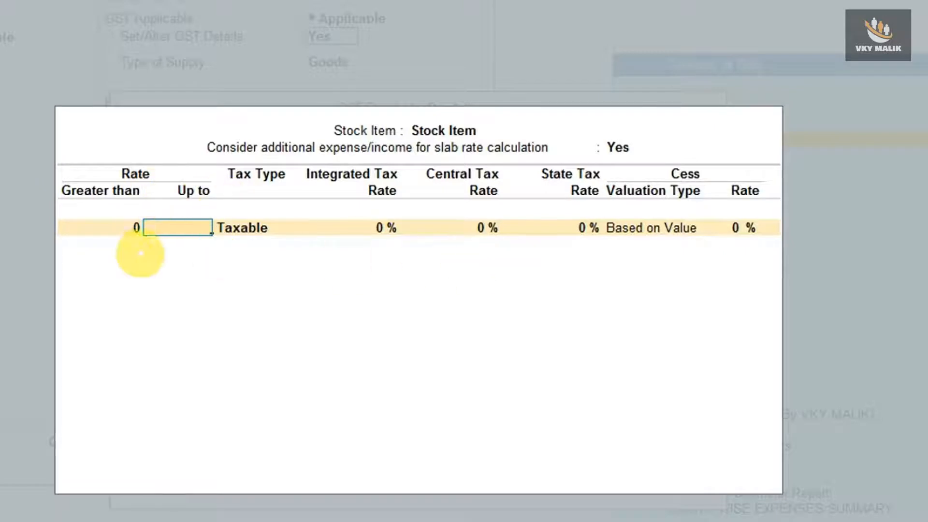
Define the first rate slab, from 0 up to 500, as Exempt.
text(500)
key(Return)
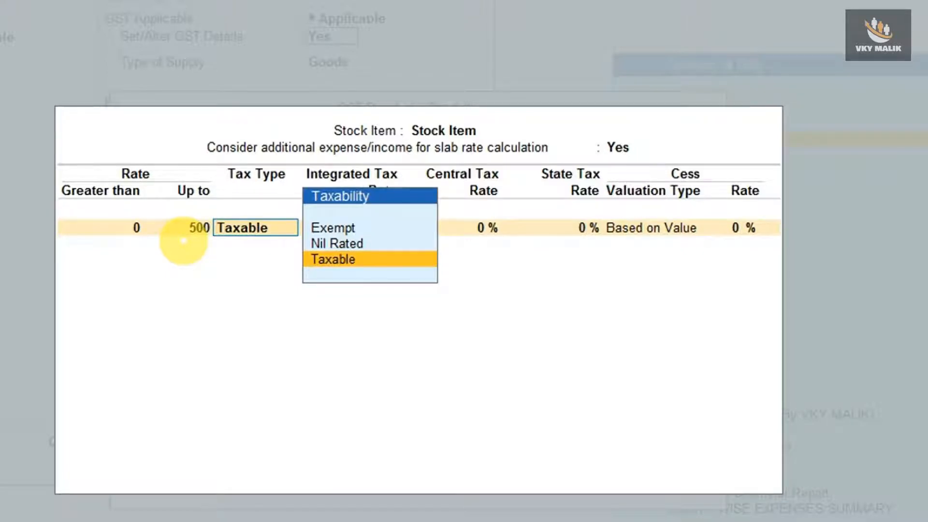
key(Up)
key(Up)
key(Return)
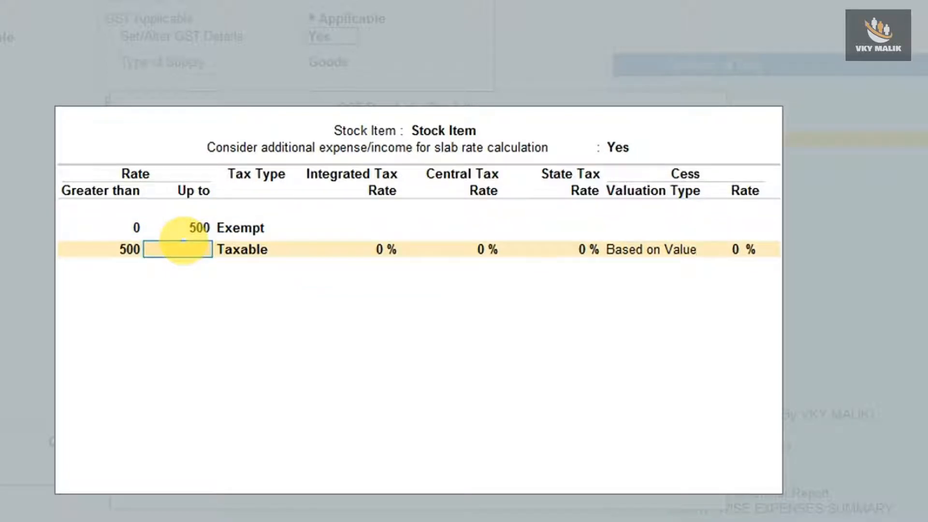
Add a taxable rate slab from 500 up to 1,000 with 12% integrated tax.
text(1,000)
key(Return)
key(Return)
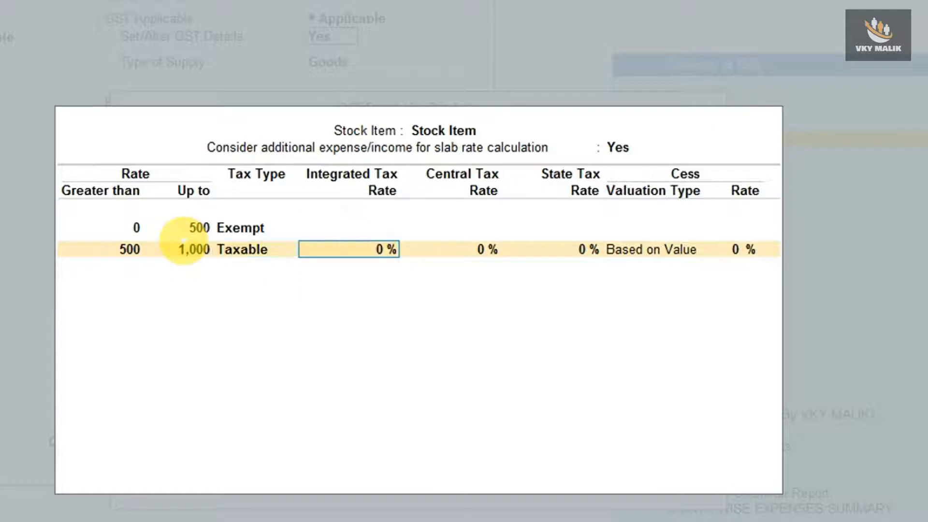
text(12)
key(Return)
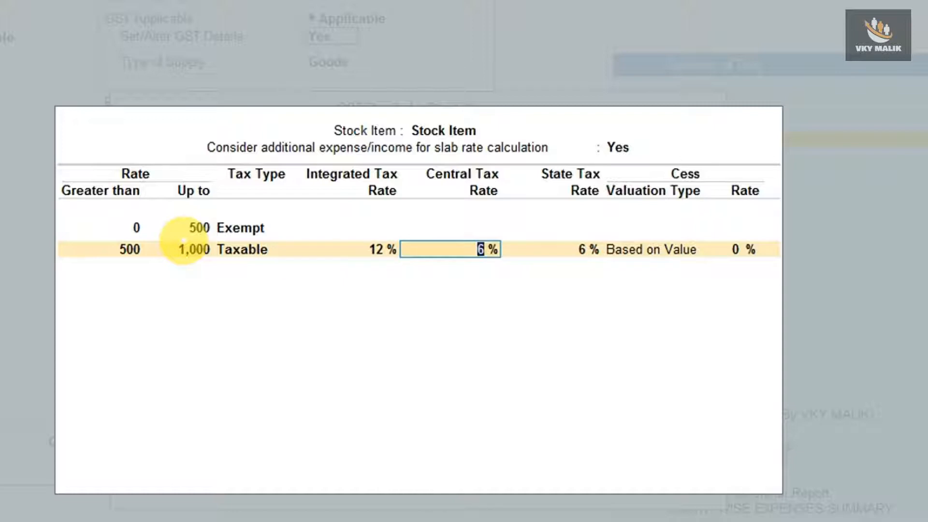
key(Return)
key(Return)
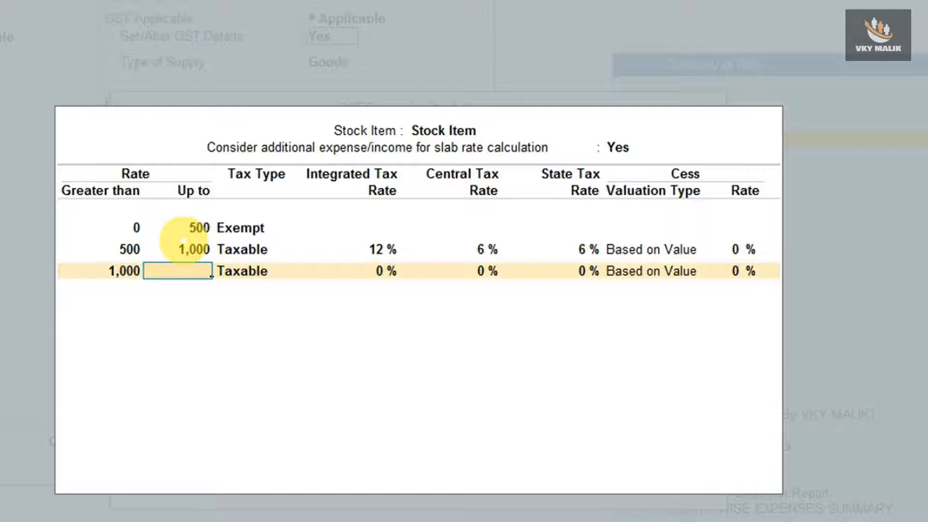
Add an open-ended taxable slab above 1,000 with 18% integrated tax and return to the GST details.
key(Return)
text(18)
key(Return)
key(Return)
key(Return)
key(Return)
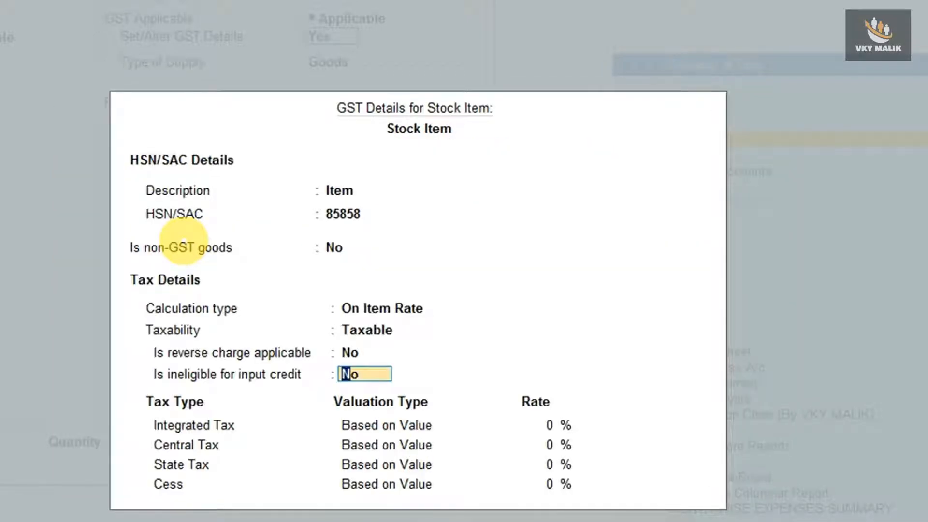
Reopen the item rate slabs, set the additional expense/income option to Yes and accept the slab table.
key(Up)
key(Up)
key(Up)
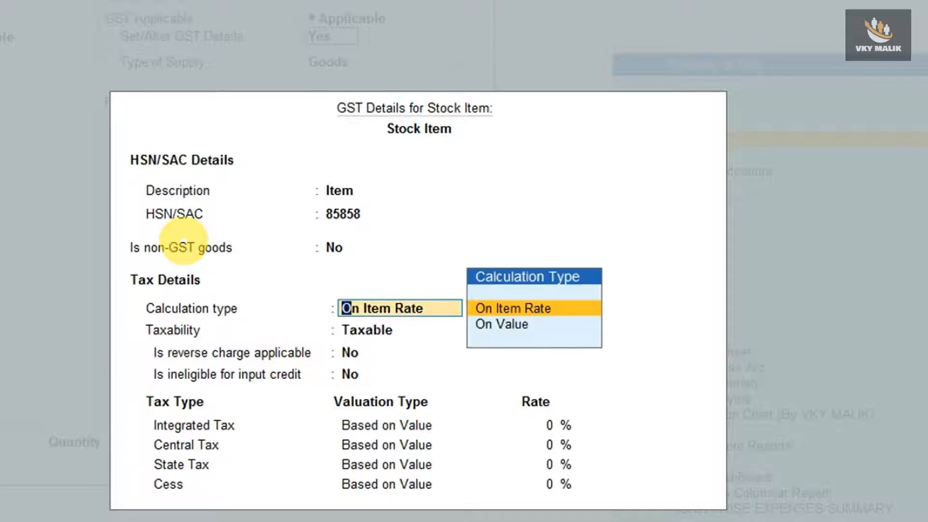
key(Return)
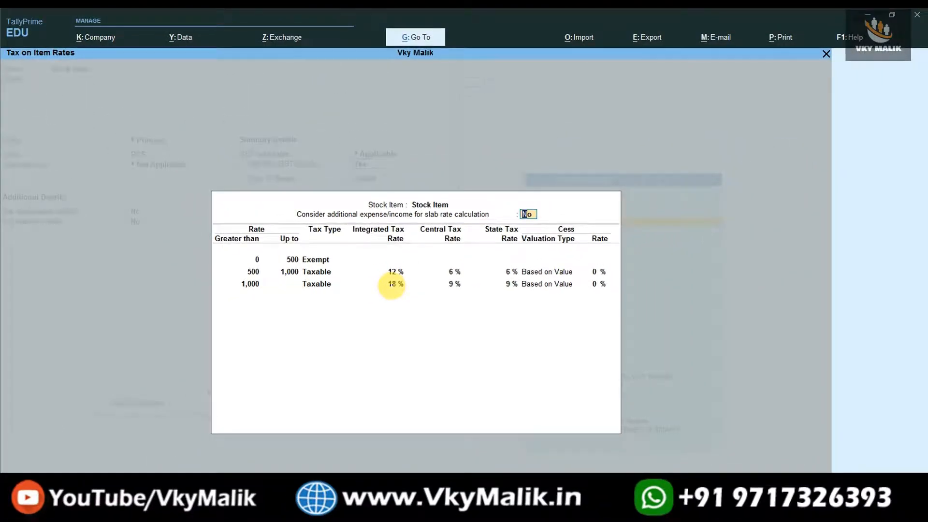
text(y)
key(Return)
key(ctrl+a)
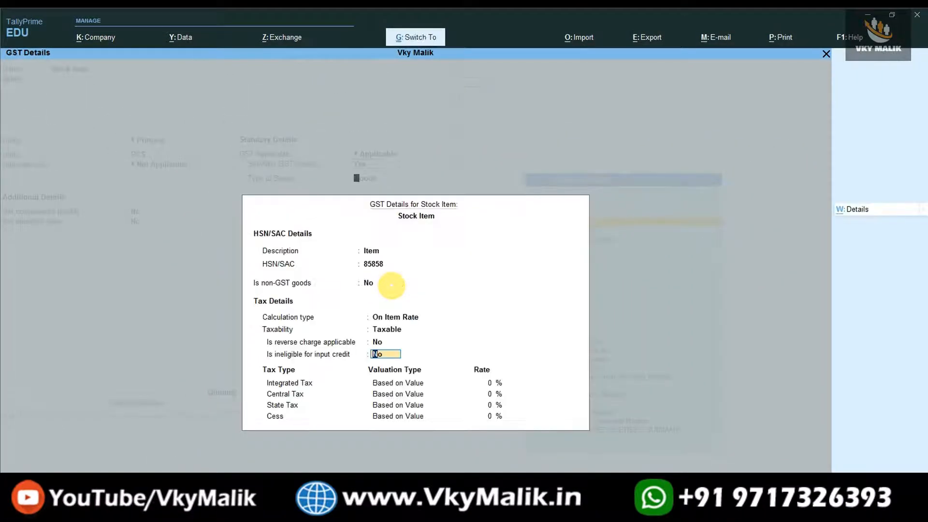
Accept the GST details, save the stock item and return to the Gateway of Tally.
key(ctrl+a)
key(Return)
key(Return)
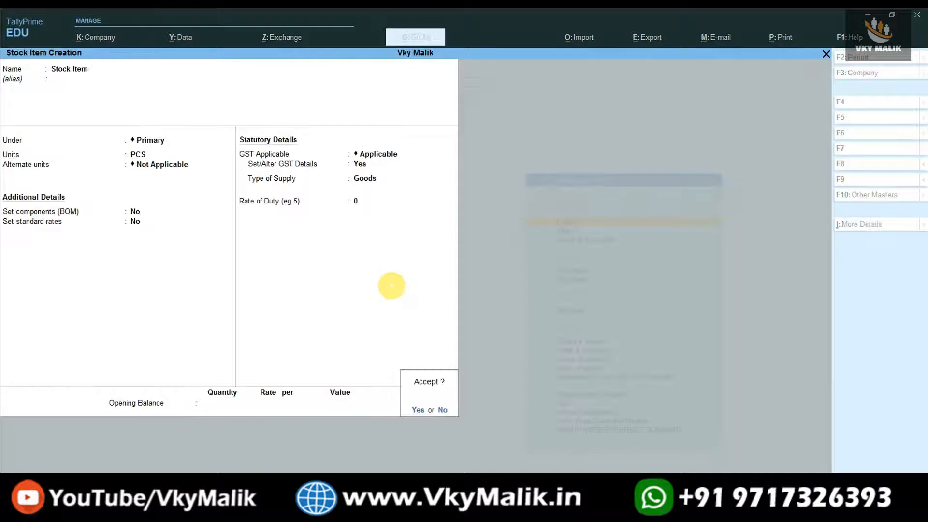
key(Return)
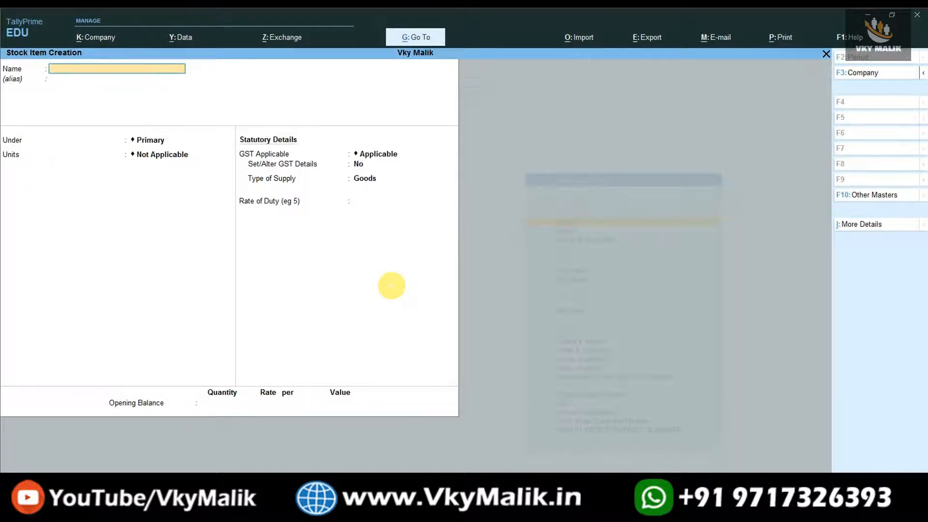
key(Escape)
key(Escape)
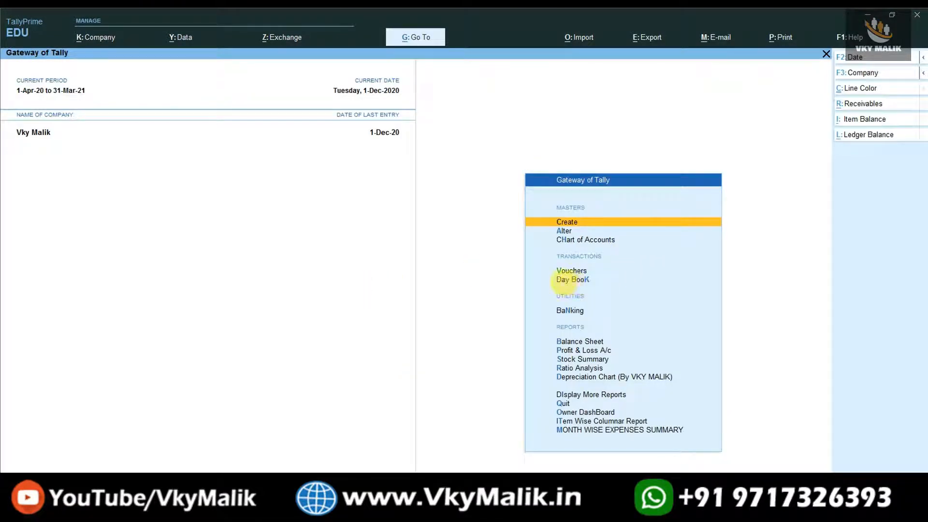
Open a new purchase voucher and switch it to Item Invoice mode.
key(v)
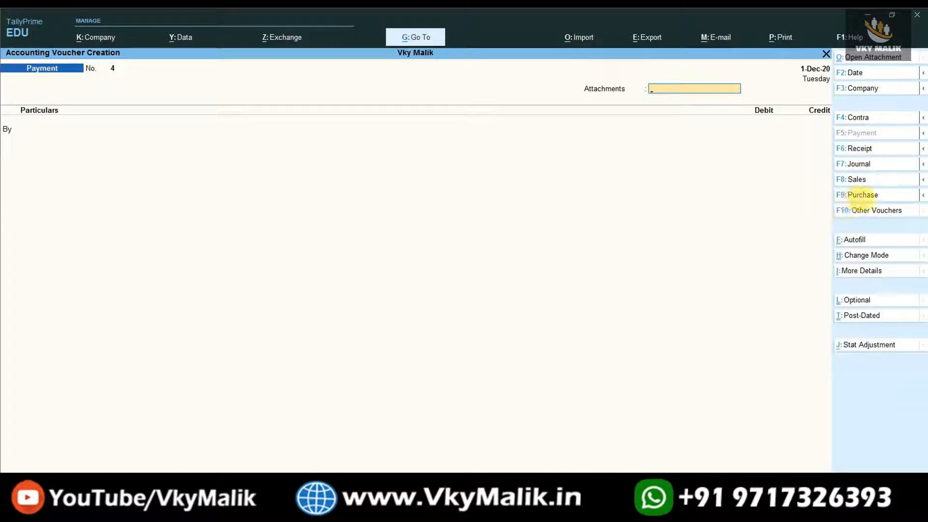
click(865, 194)
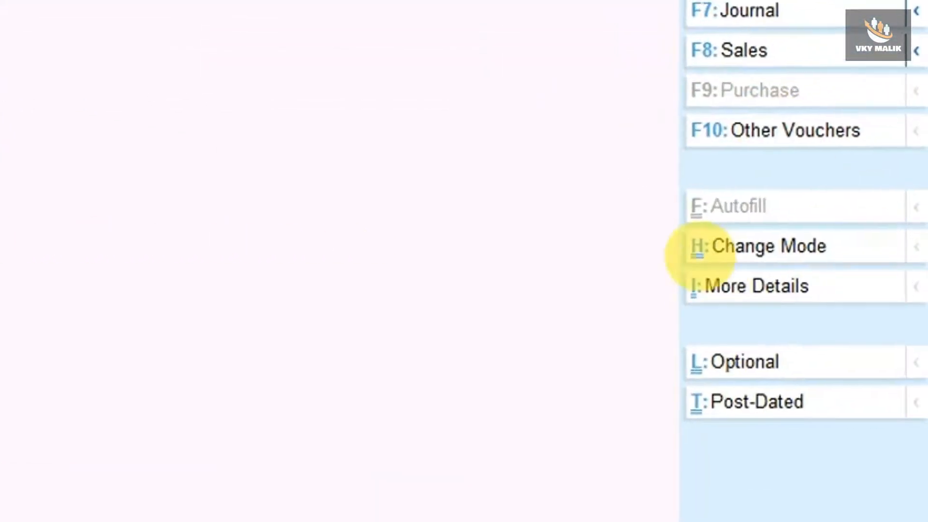
click(755, 245)
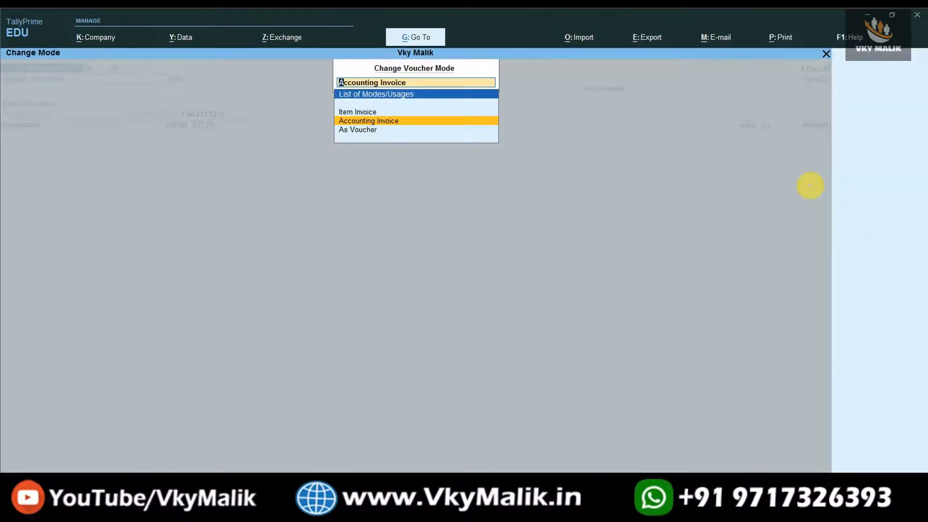
key(Up)
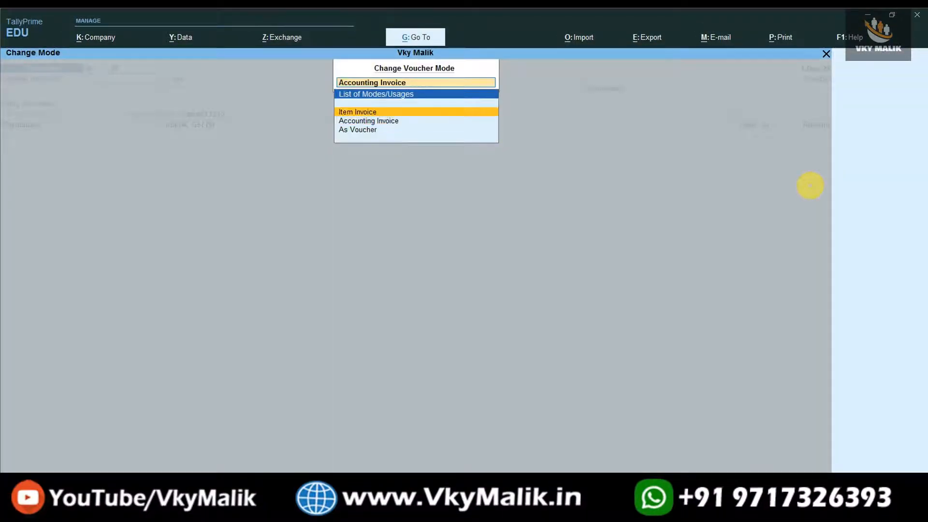
key(Return)
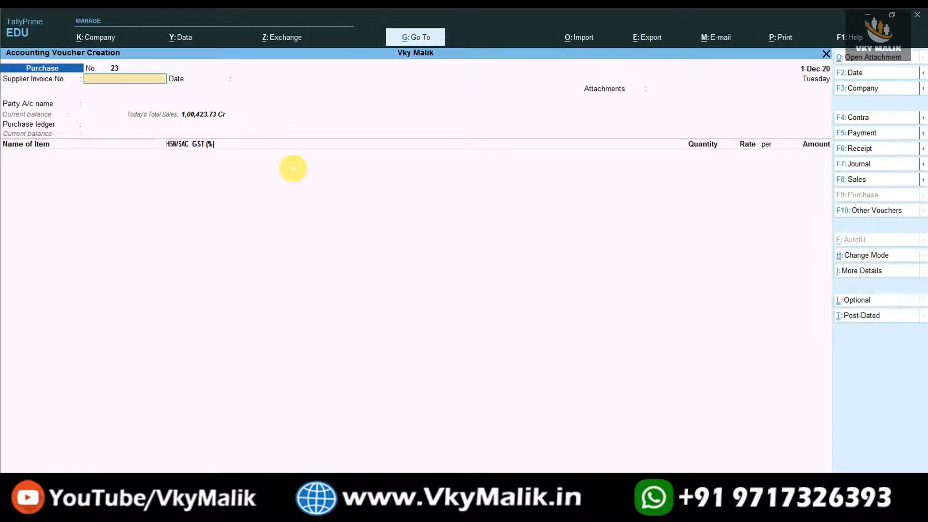
Change the voucher date to 1-Jul-20 and enter supplier invoice number 100 with the same date.
key(F2)
text(1.7)
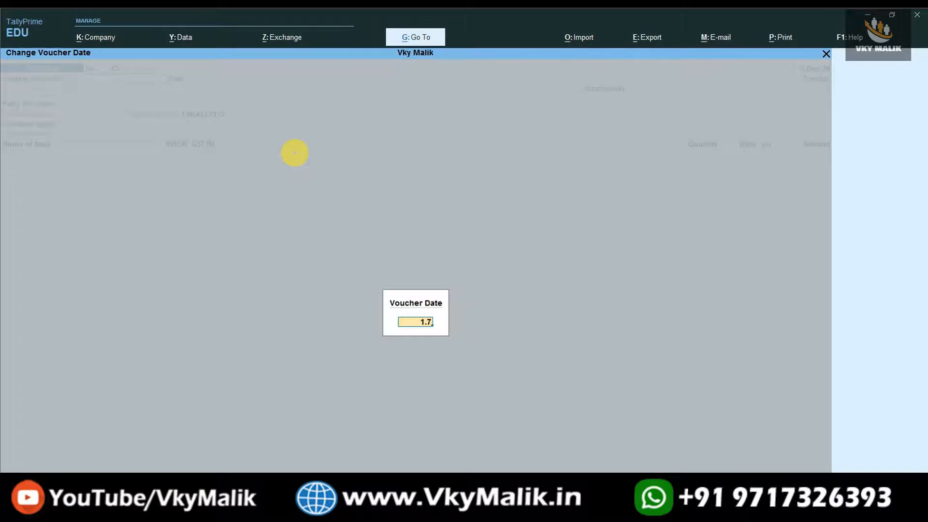
key(Return)
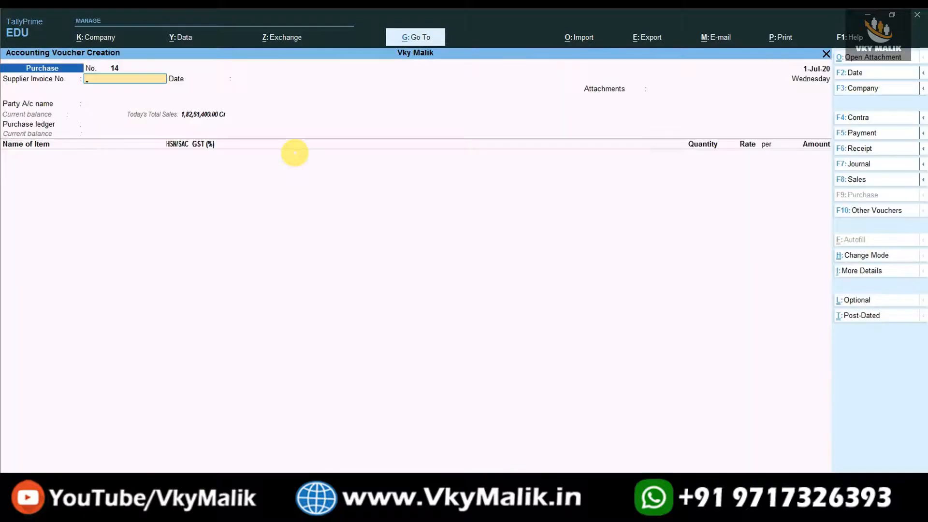
text(0)
key(Return)
key(Return)
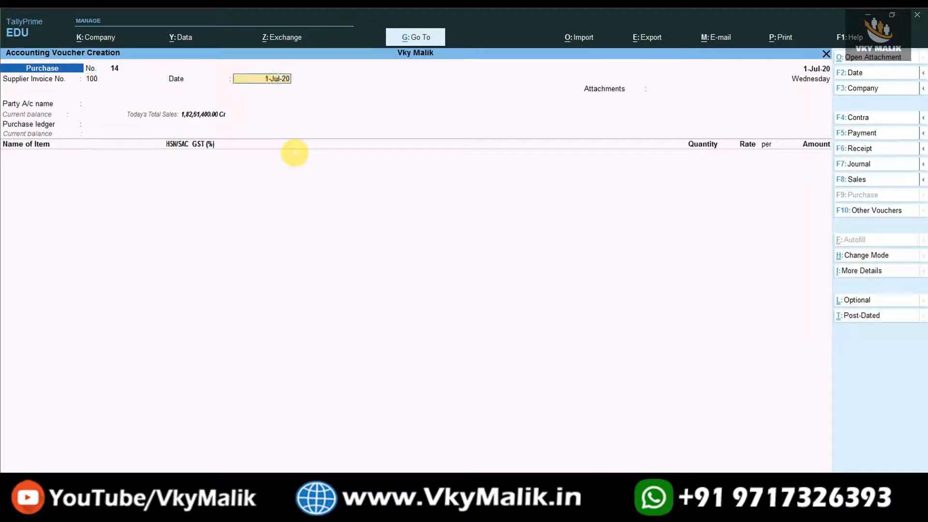
key(Return)
Select Neeraj Telecome (Supplier) as the party account and accept its receipt and party details.
text(Su)
key(BackSpace)
key(BackSpace)
text(Su)
key(Up)
key(Up)
key(Up)
key(Up)
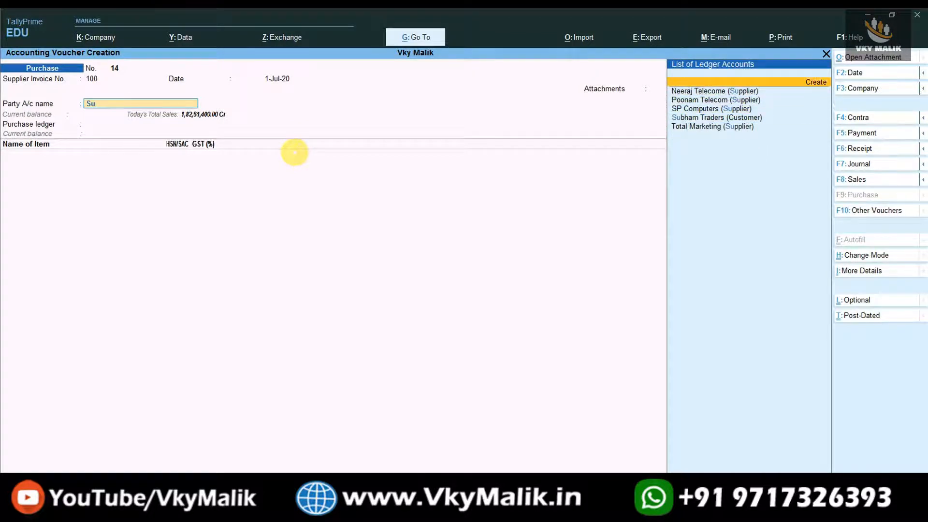
key(Down)
key(Return)
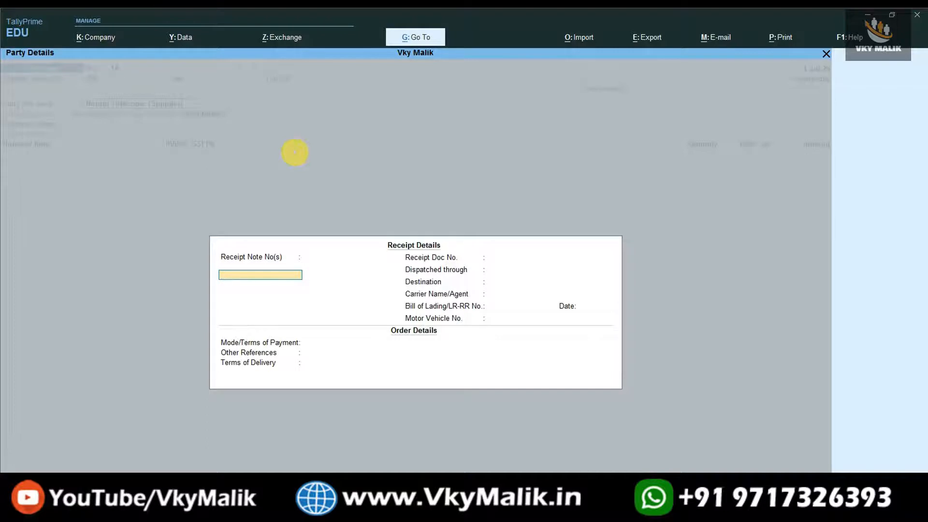
key(BackSpace)
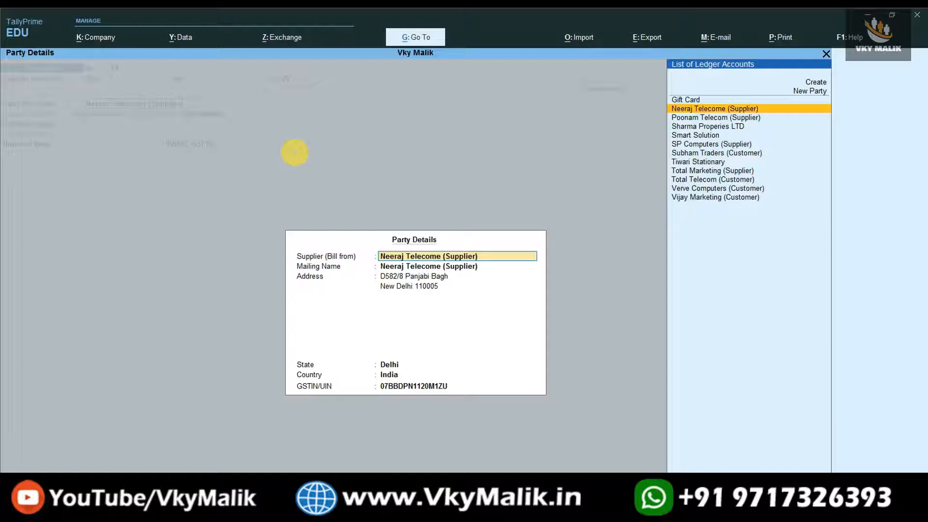
key(ctrl+a)
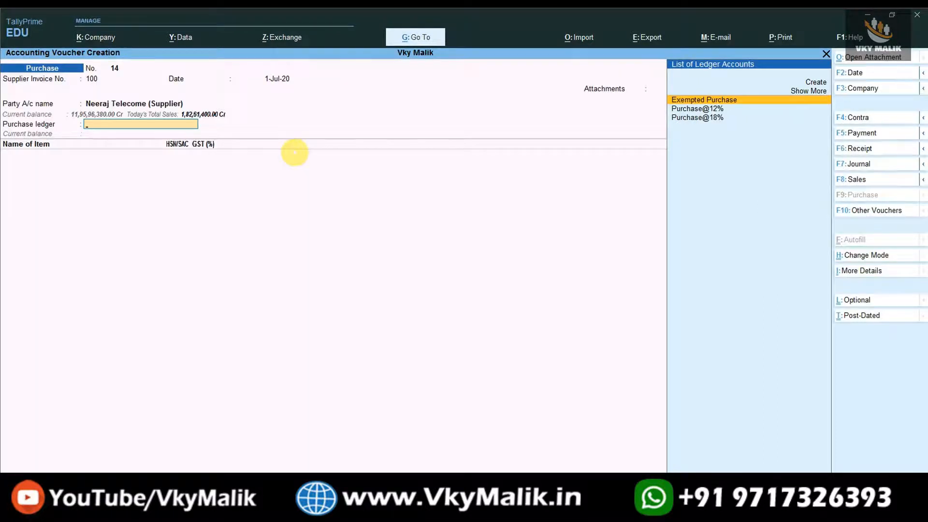
Choose Purchase@18% as the purchase ledger of the voucher.
key(Down)
key(Down)
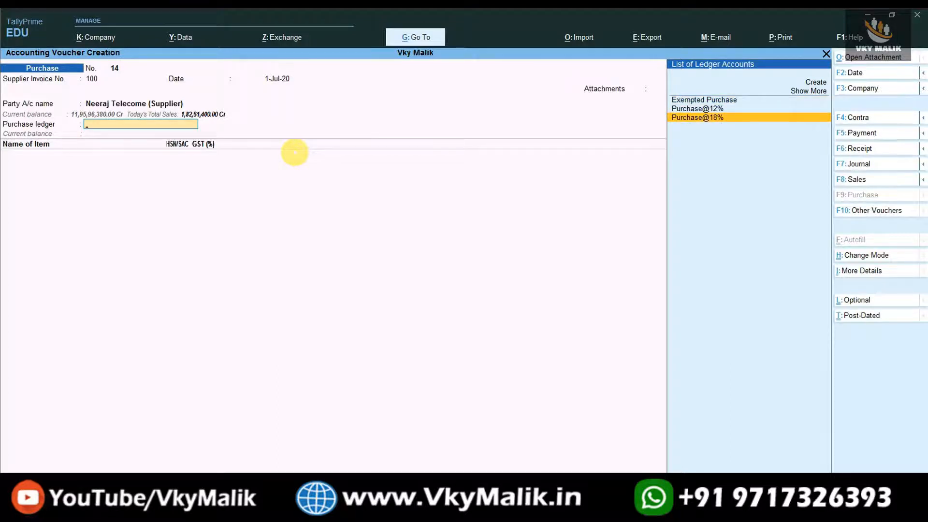
key(Return)
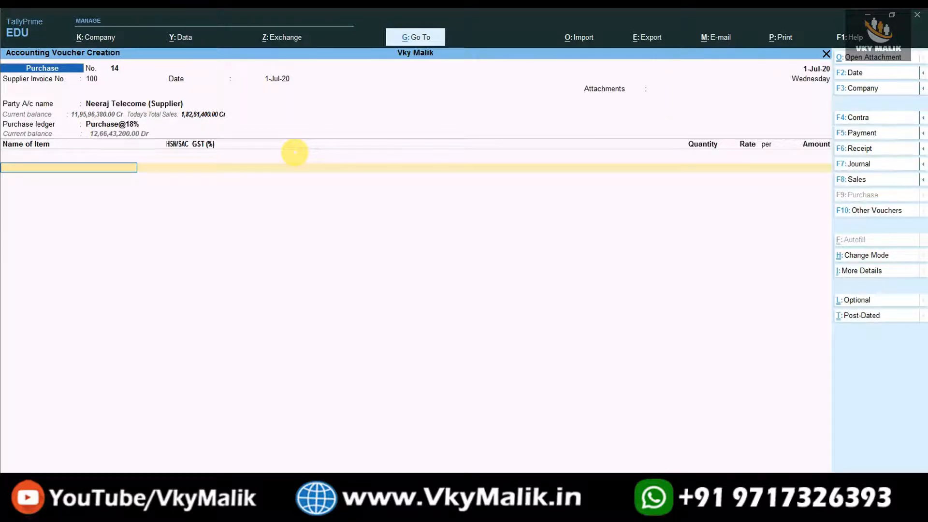
Select Stock Item from the stock items for the first item line of the voucher.
key(Down)
key(Down)
key(Down)
key(Down)
key(Down)
key(Down)
key(Down)
key(Down)
key(Down)
key(Down)
key(Down)
key(Down)
key(Down)
key(Up)
key(Up)
key(Up)
key(Up)
key(Up)
key(Up)
key(Up)
key(Up)
key(Up)
key(Up)
key(Down)
key(Down)
key(Down)
key(Down)
key(Down)
key(Down)
key(Down)
key(Down)
key(Down)
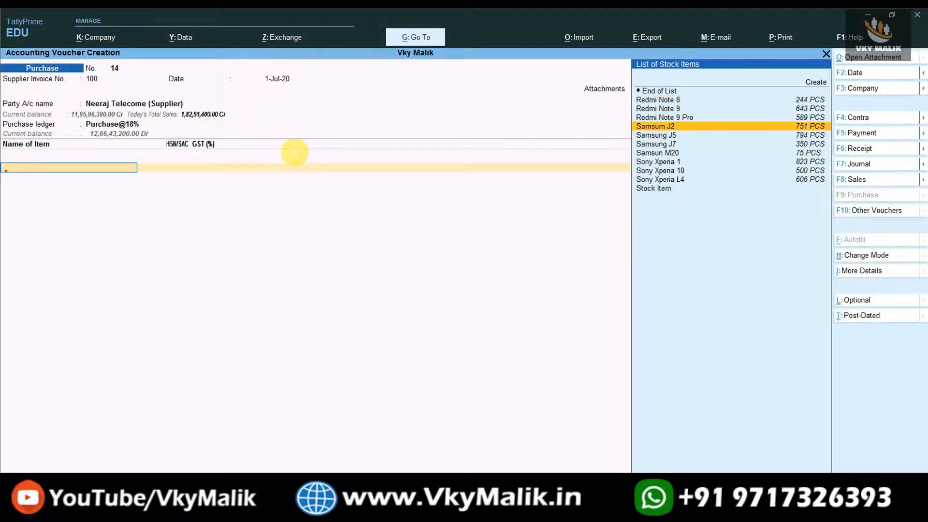
key(Up)
key(Up)
key(Up)
key(Up)
key(Up)
key(Up)
key(Up)
key(Up)
key(Up)
key(Up)
key(Up)
key(Down)
key(Down)
key(Down)
key(Down)
key(Down)
key(Down)
key(Down)
key(Down)
key(Down)
key(Down)
key(Down)
key(Down)
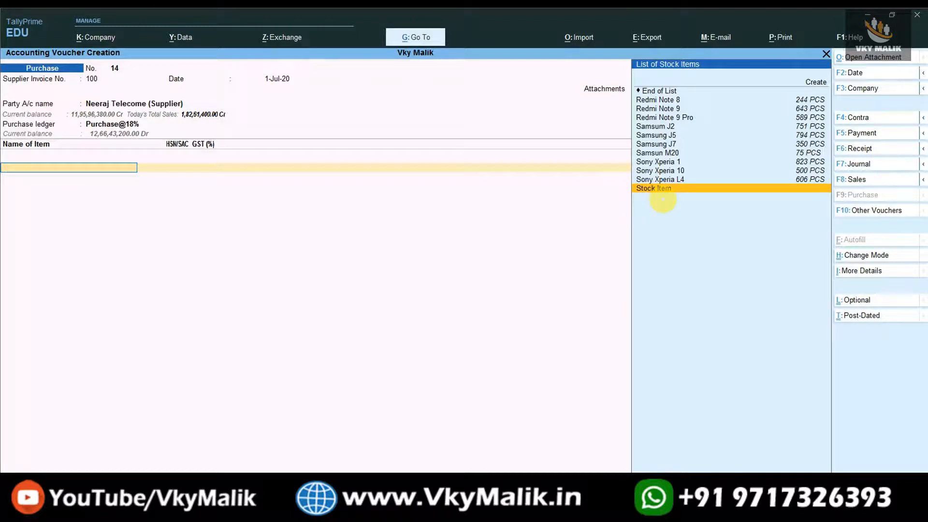
key(Return)
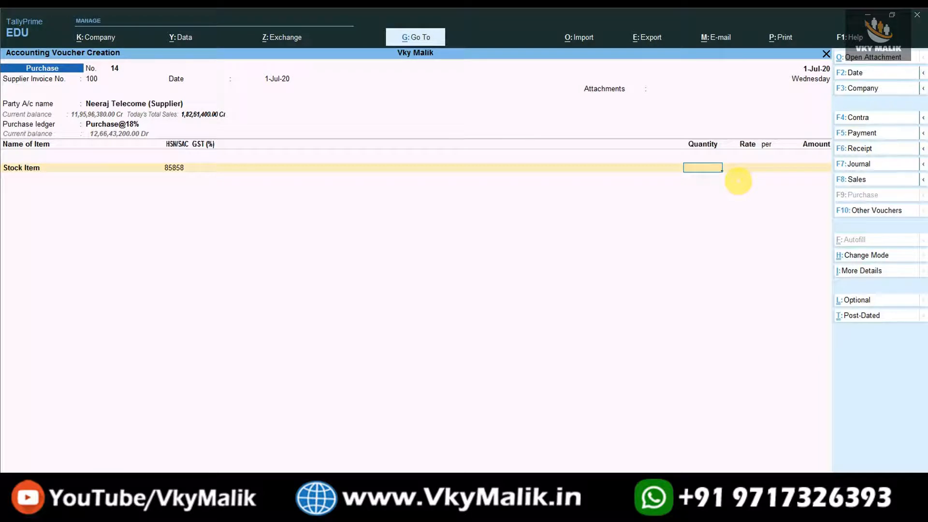
Enter a quantity of 1 PCS at a rate of 400 for Stock Item and finish the item list.
text(1)
key(Return)
text(400)
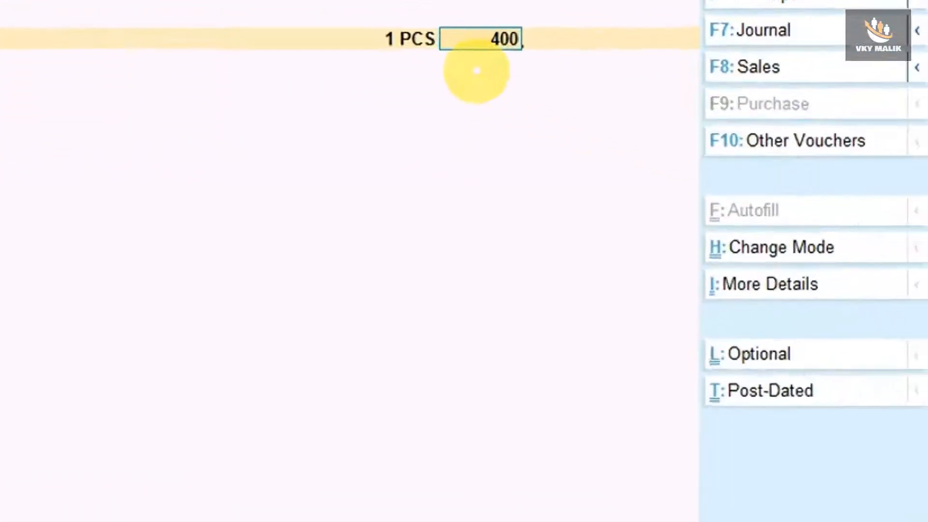
key(Return)
key(Return)
key(Return)
key(Return)
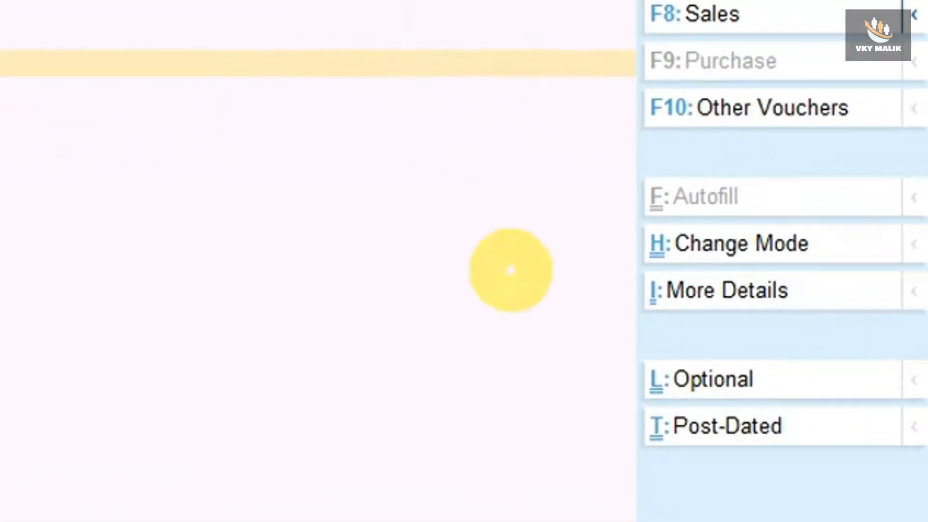
key(Return)
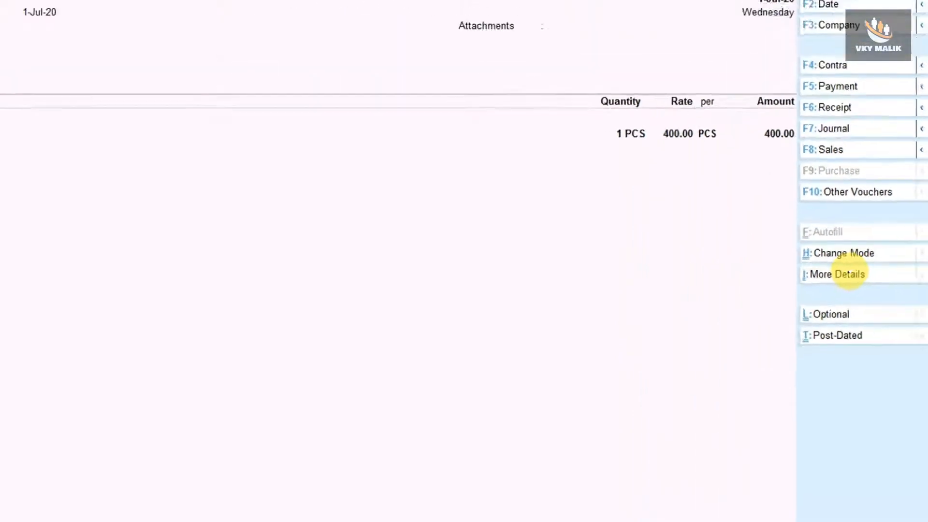
Open the voucher's GST - Tax Analysis and expand it to the detailed view to examine the item's tax treatment.
click(849, 273)
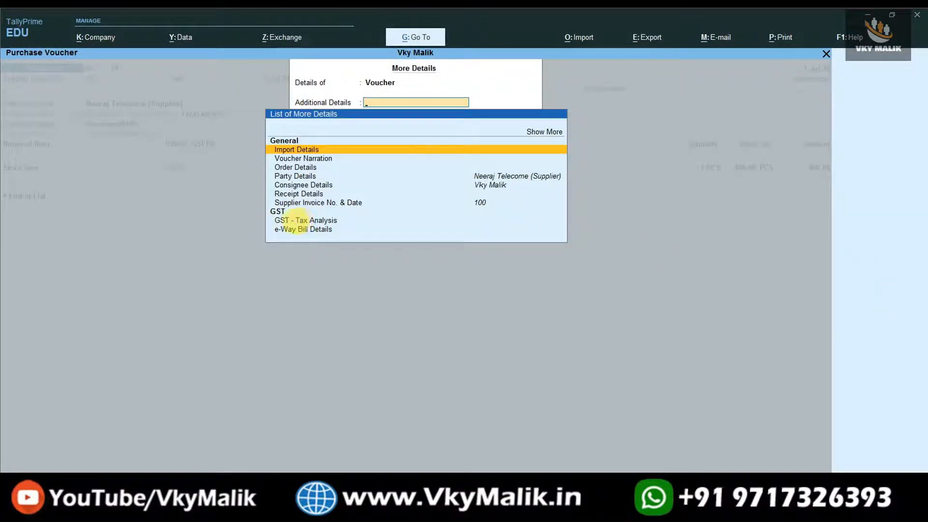
click(306, 220)
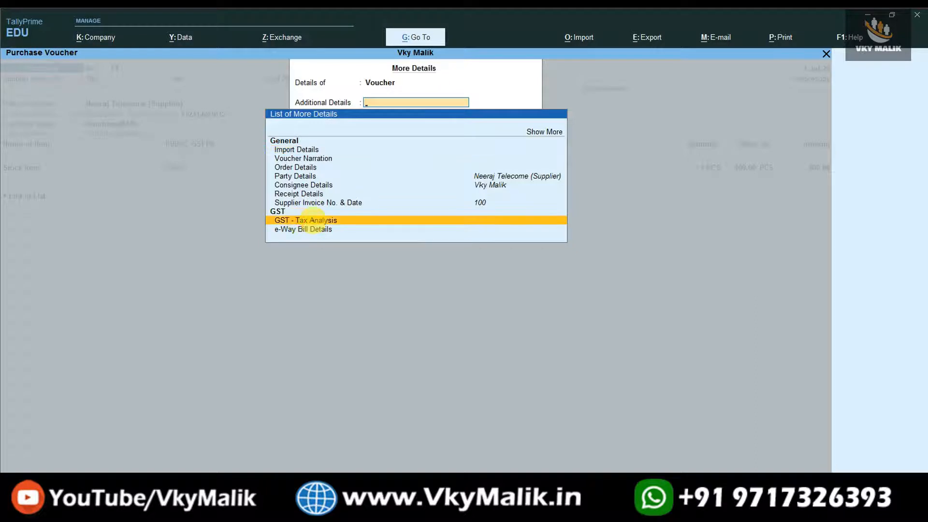
click(313, 219)
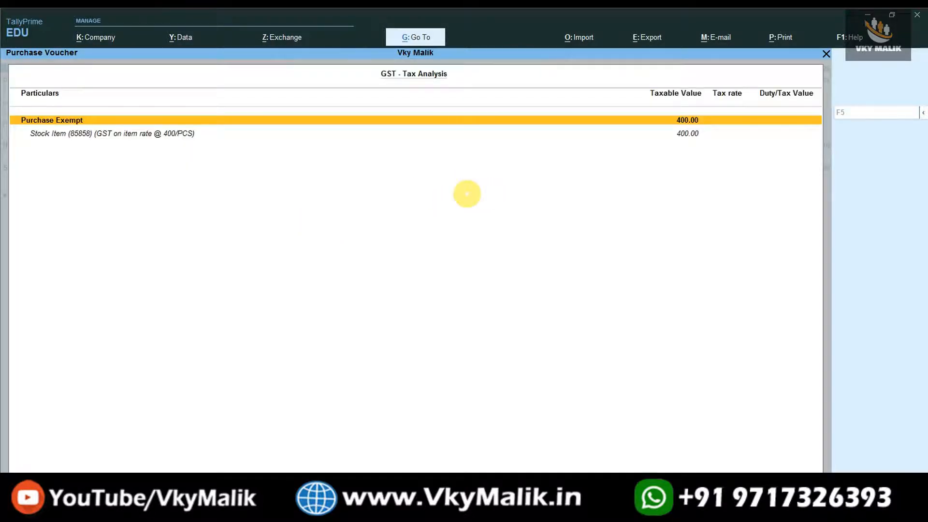
key(alt+F5)
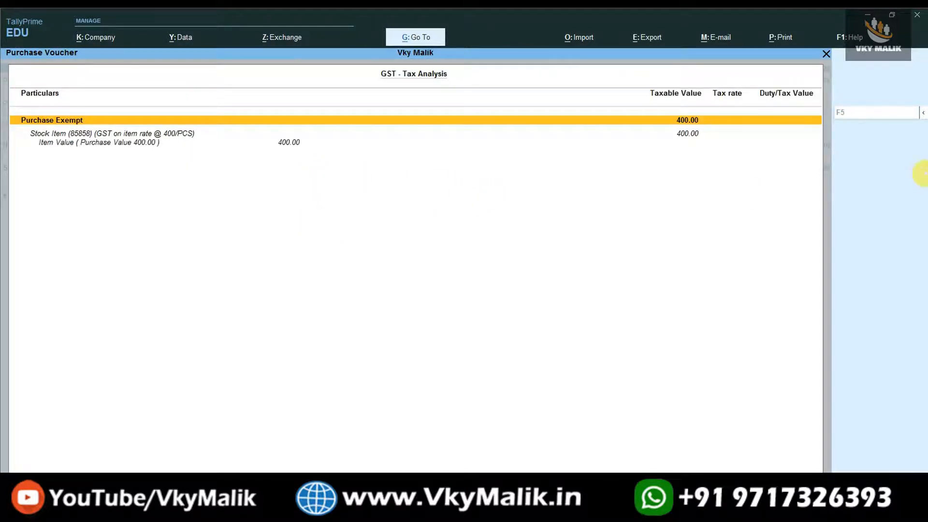